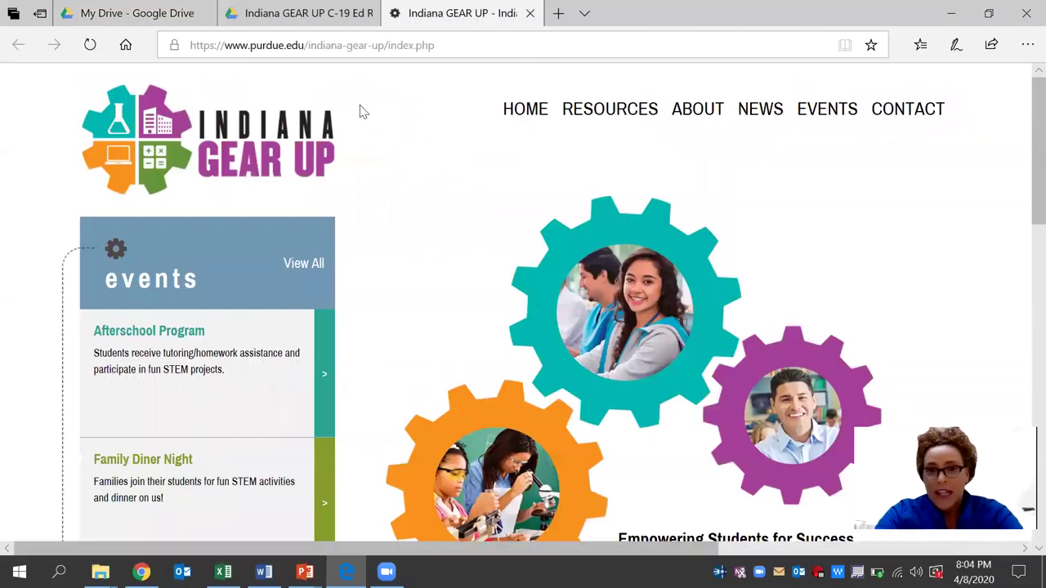
- From the Teachers resources page, open the Indiana GEAR UP COVID-19 Resources Drive folder
mouse_move(599, 111)
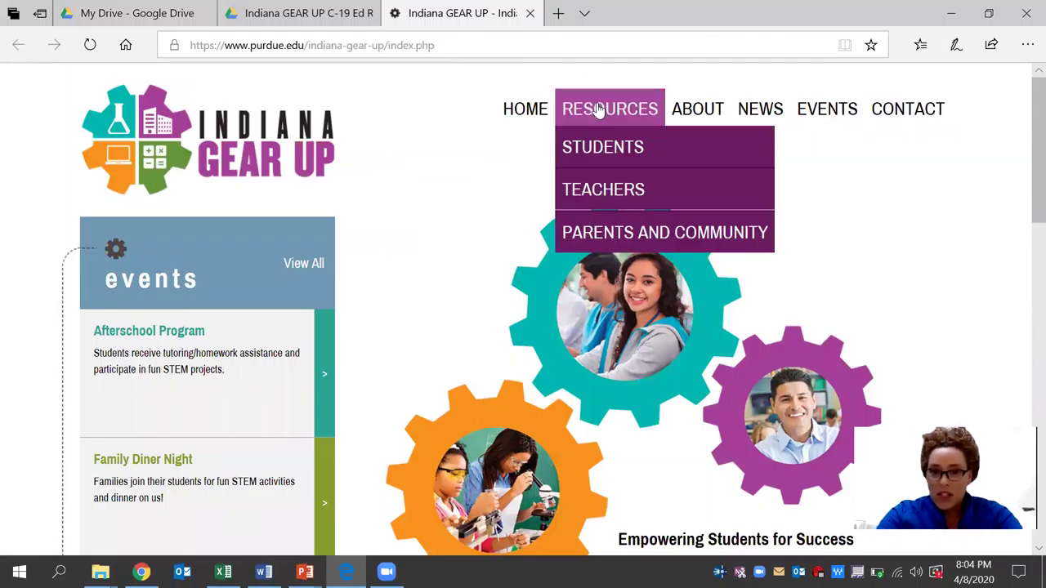
click(604, 192)
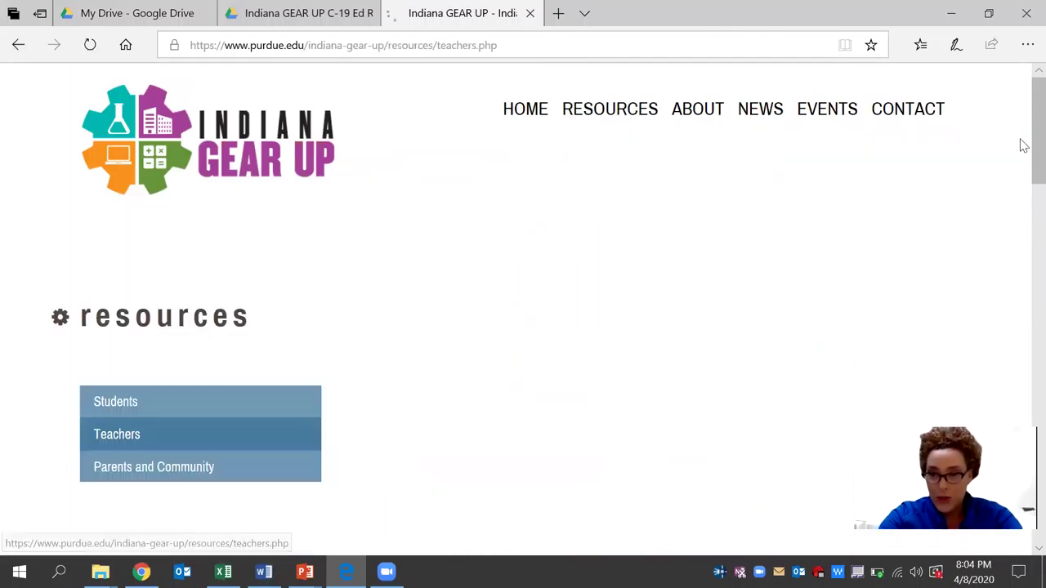
drag(1020, 140, 1023, 221)
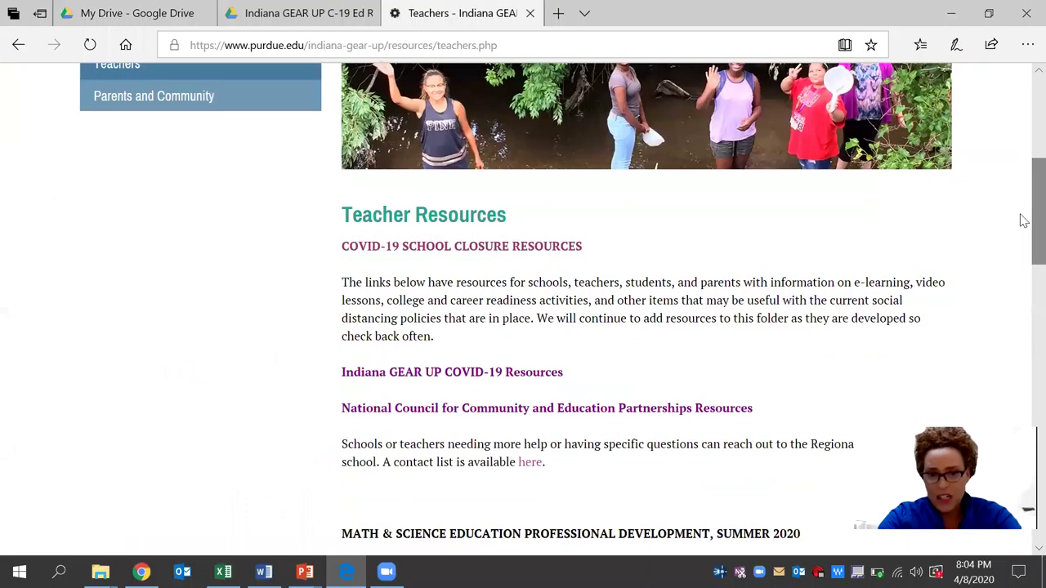
click(456, 372)
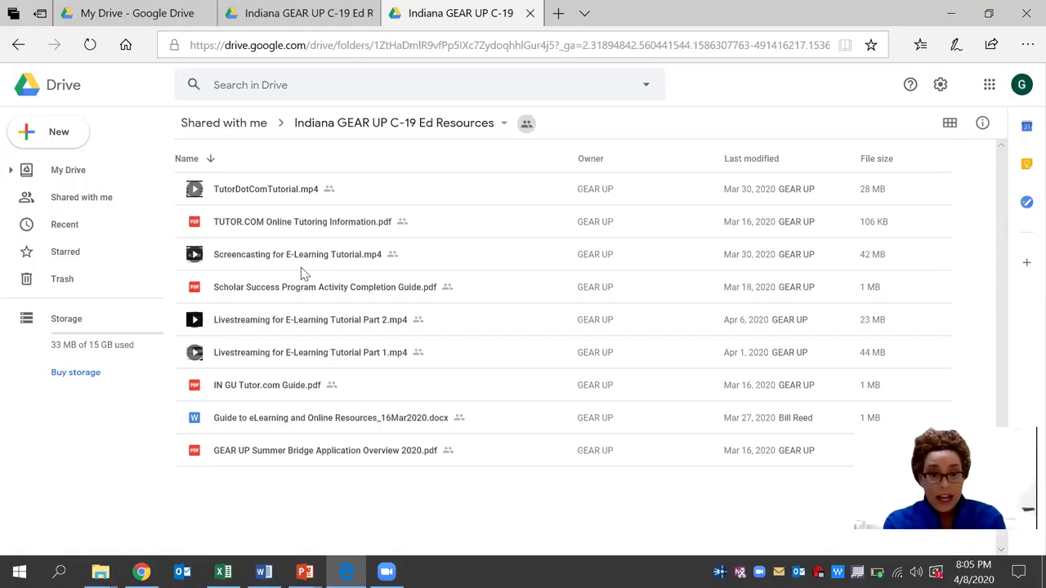
- Switch to the My Drive tab showing the GEAR UP resources catalog spreadsheet preview
click(97, 17)
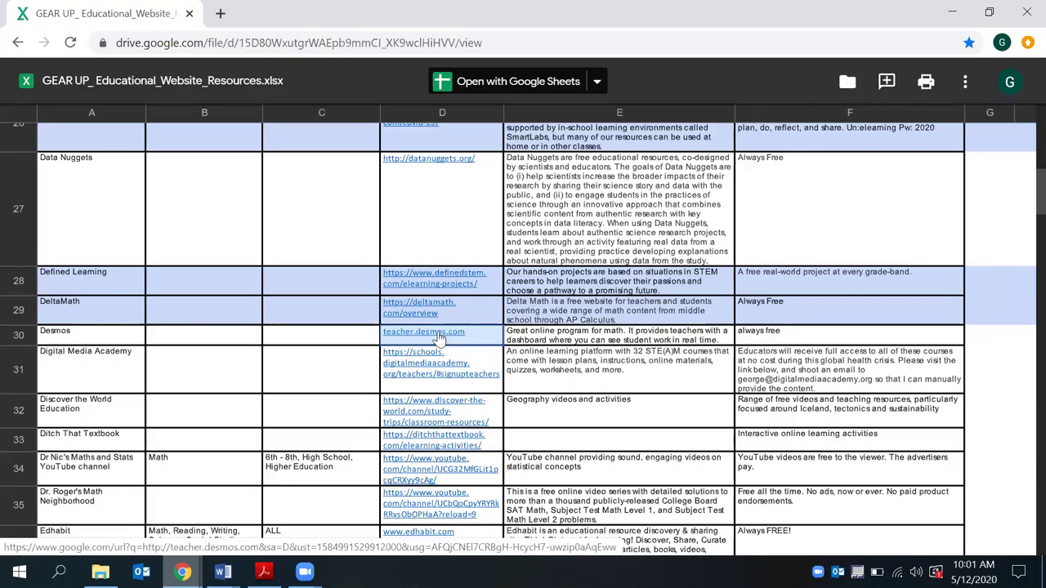
- Follow the catalog's teacher.desmos.com link past the Google redirect notice
click(439, 338)
click(328, 142)
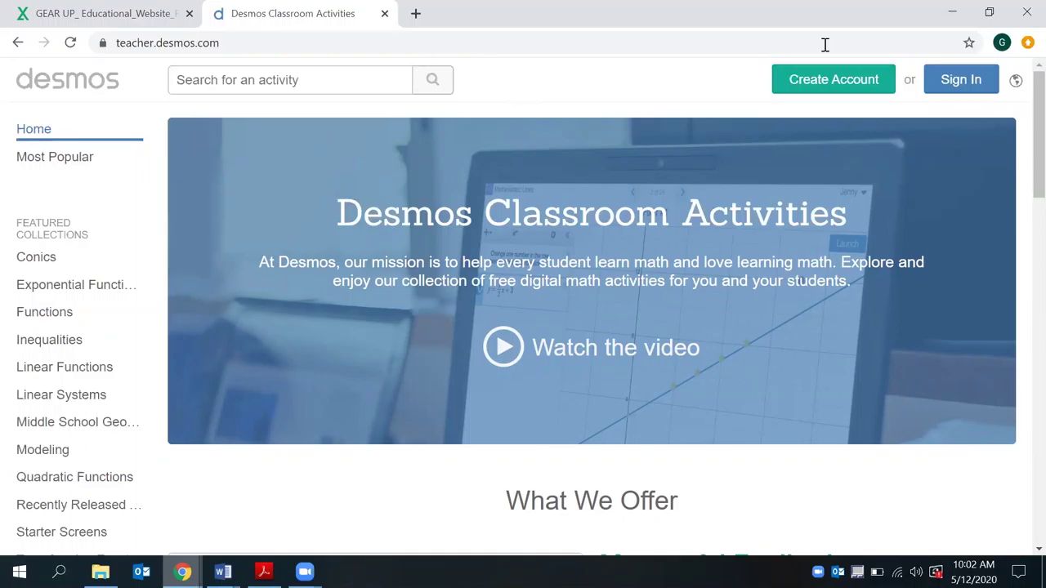
- Browse all featured activity collections and try the activity search box
drag(1024, 143, 1024, 210)
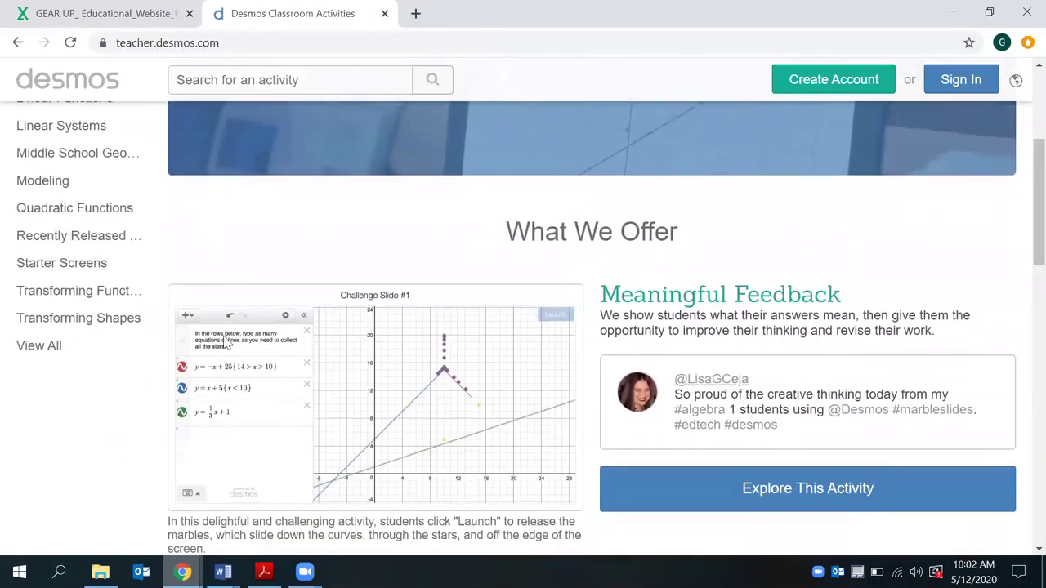
click(59, 350)
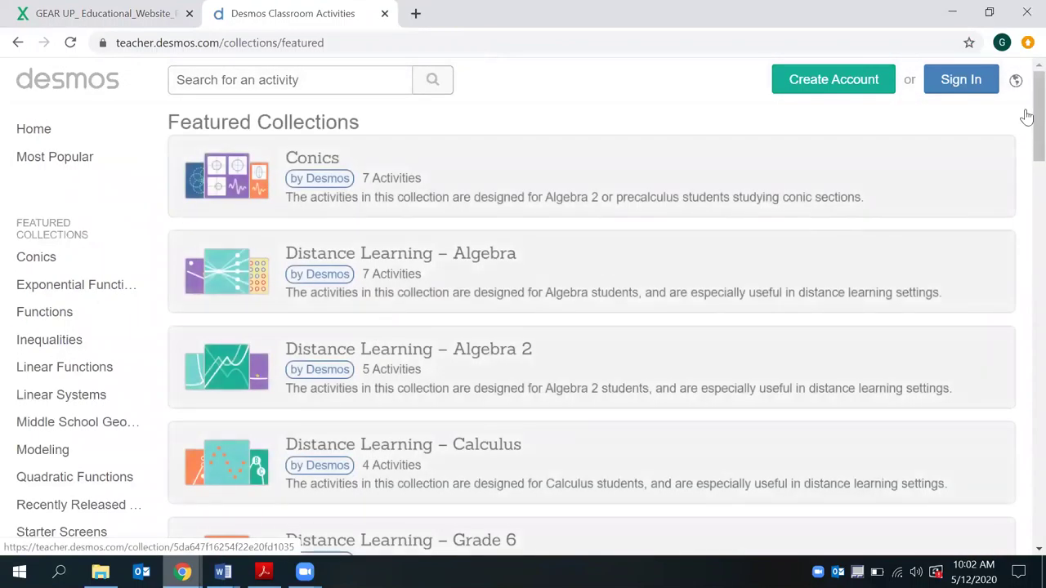
drag(1021, 128, 1024, 188)
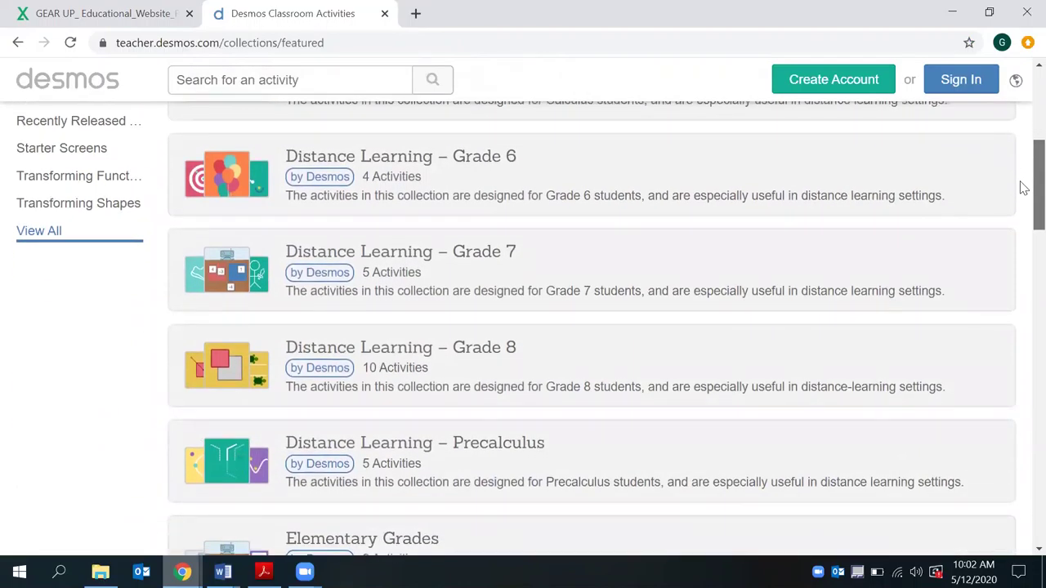
drag(1024, 188, 1022, 90)
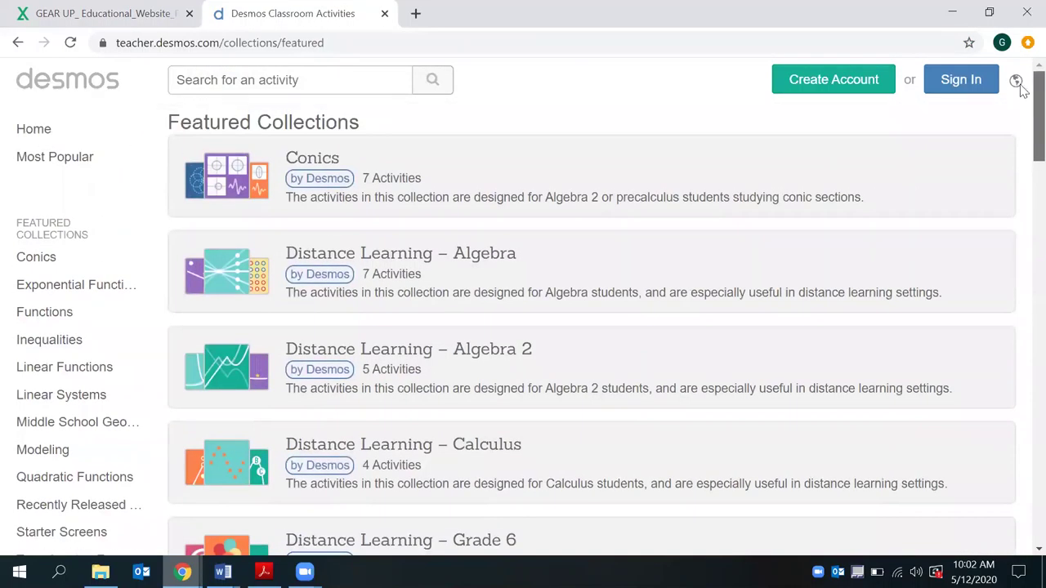
click(195, 87)
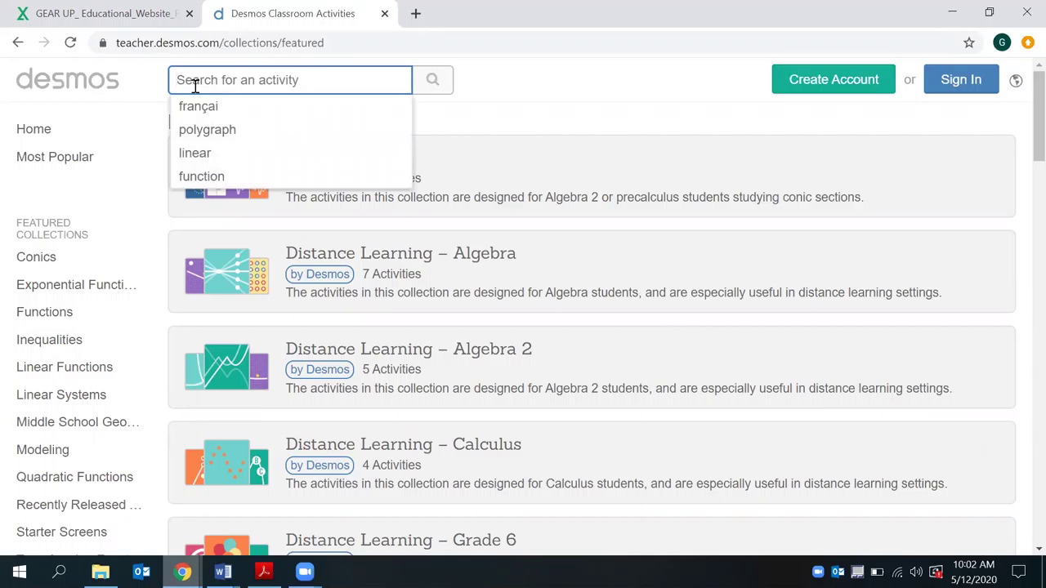
click(135, 114)
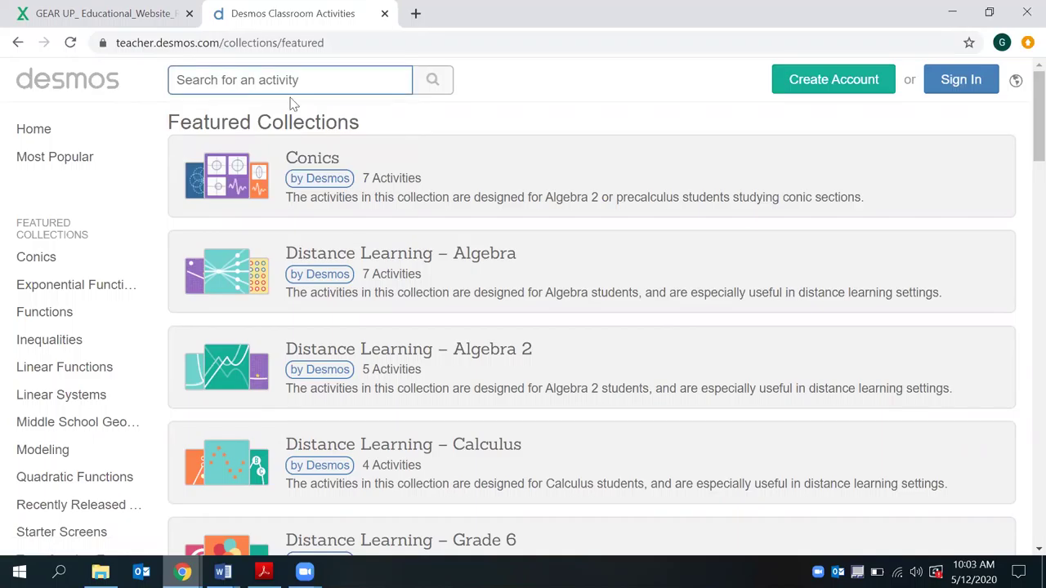
- Return to the Desmos home page and open the Linear Systems collection
click(67, 91)
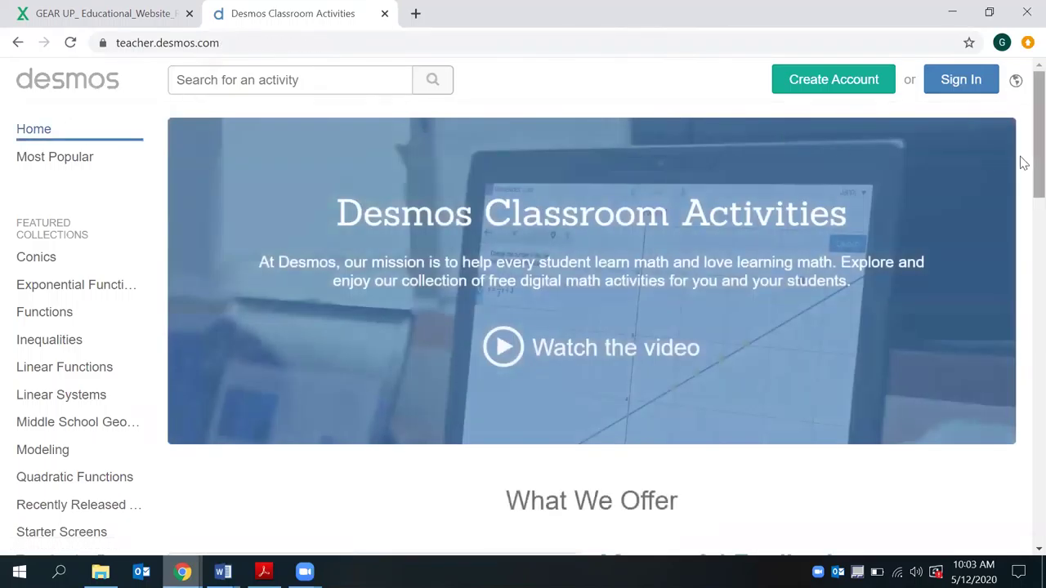
drag(1022, 162, 1020, 204)
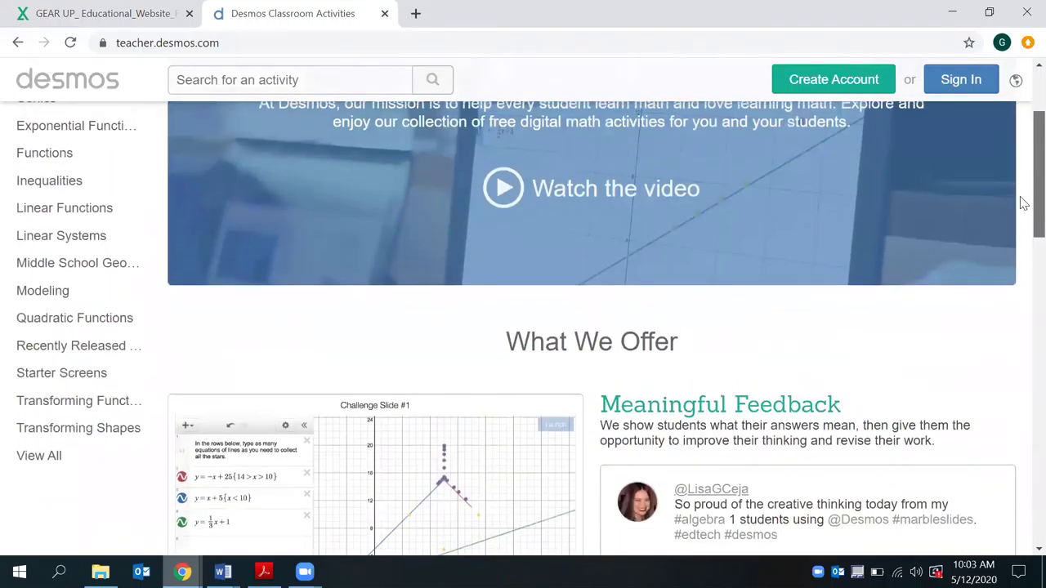
click(93, 239)
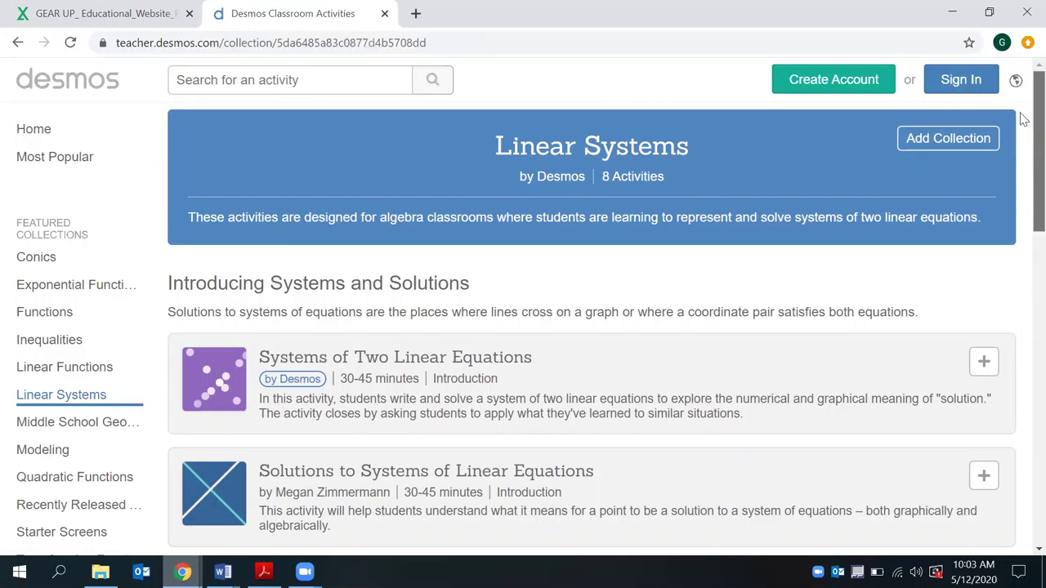
- Open the Solutions to Systems of Linear Equations activity and scroll down to its Screens
drag(1023, 119, 1023, 139)
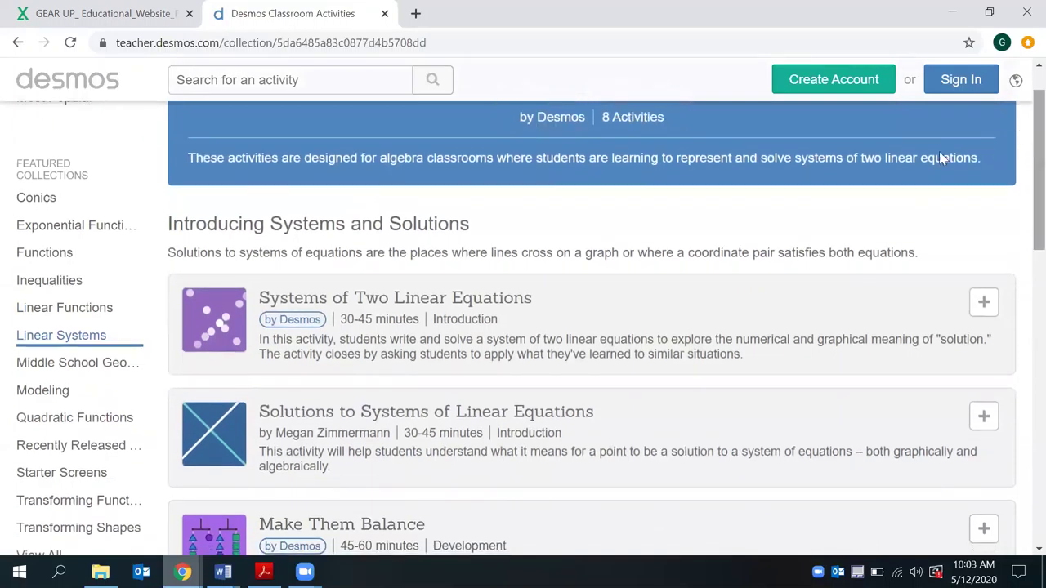
click(315, 412)
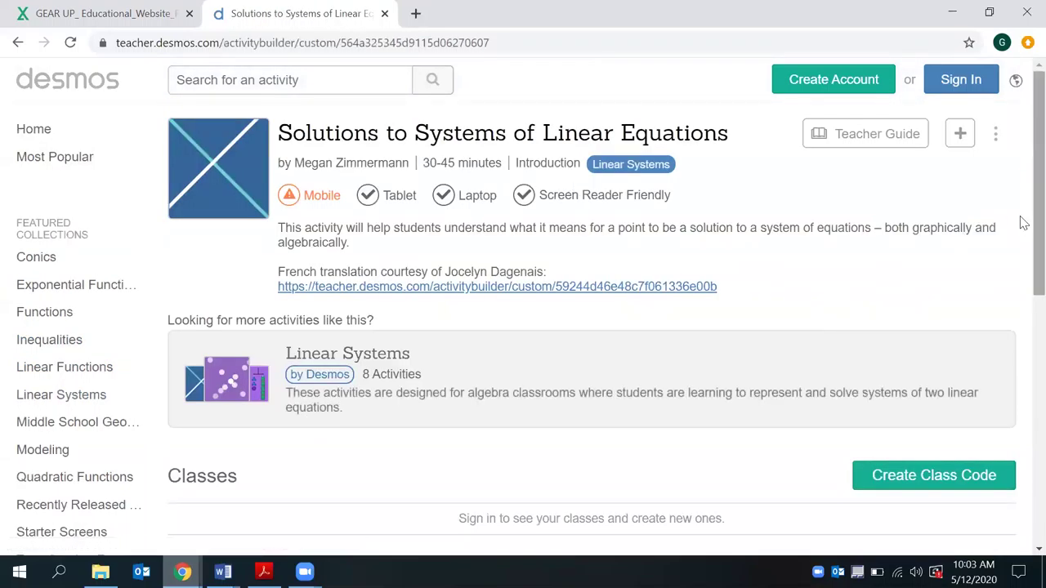
scroll(1019, 245, down, 1)
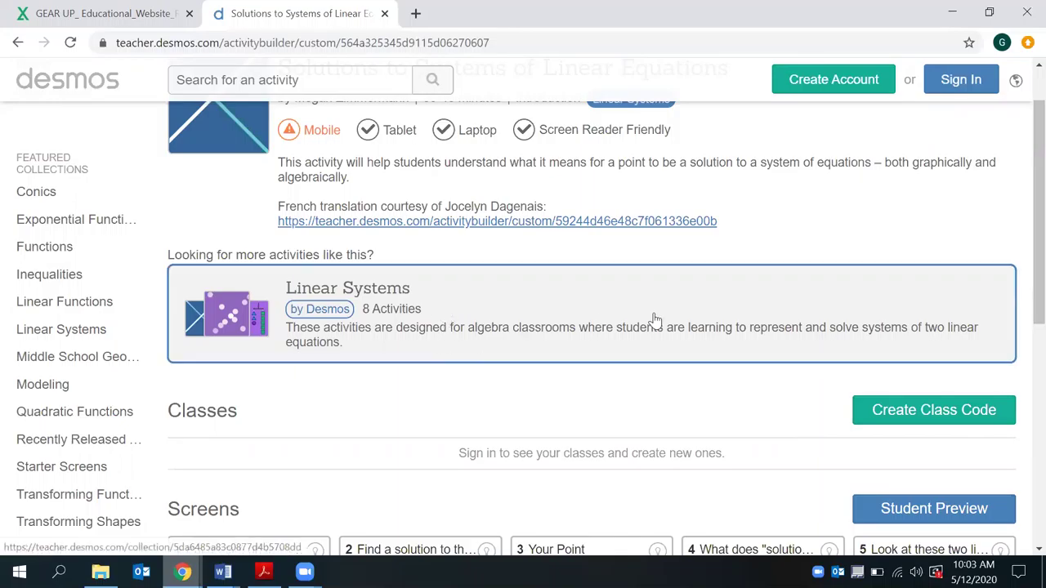
scroll(1021, 276, down, 3)
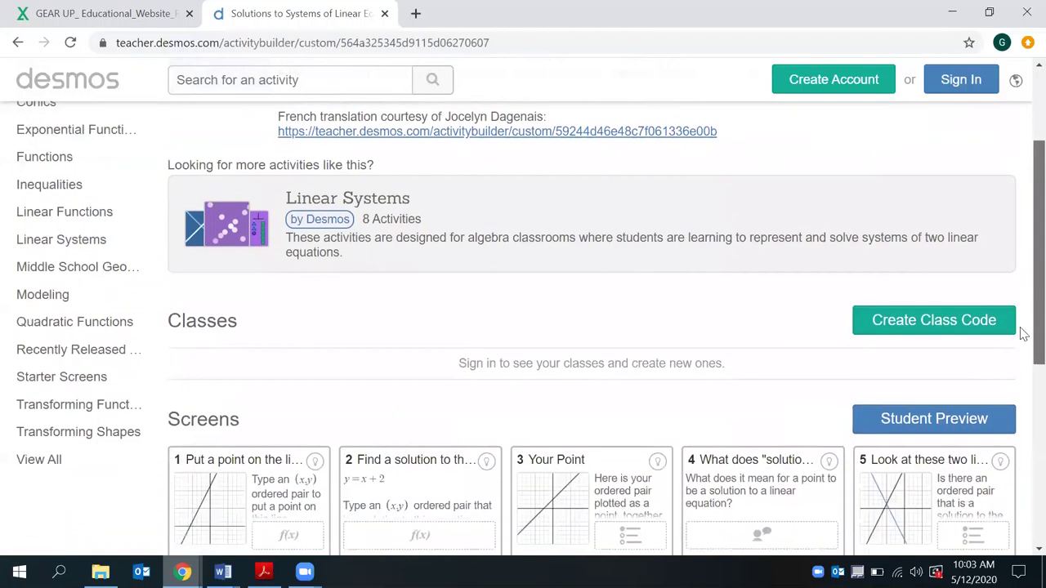
scroll(1023, 389, down, 2)
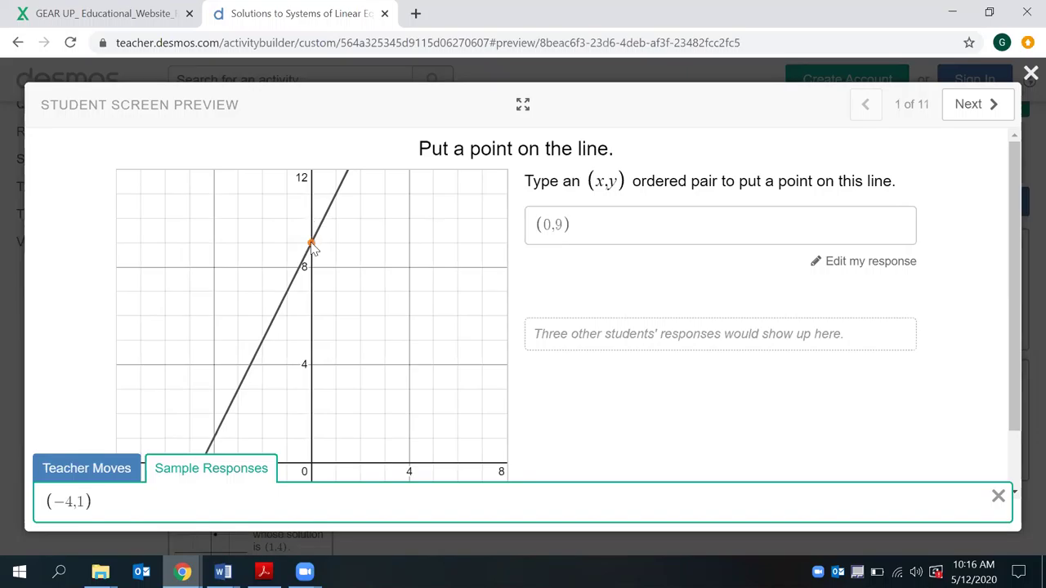
- Share the (0,9) answer on screen 1, view its teacher moves, and advance to screen 2
click(607, 236)
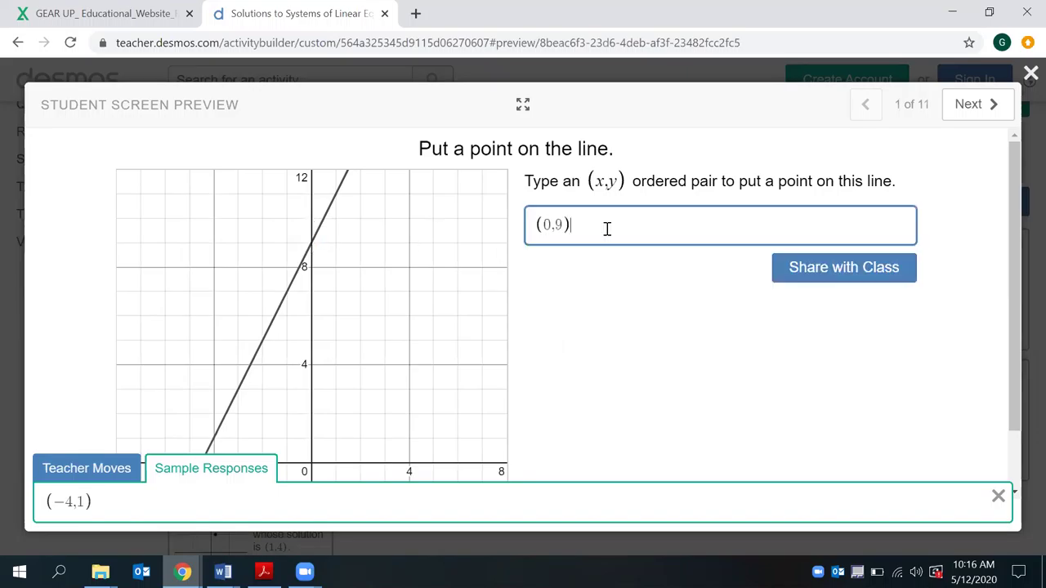
click(805, 280)
drag(1013, 226, 1013, 288)
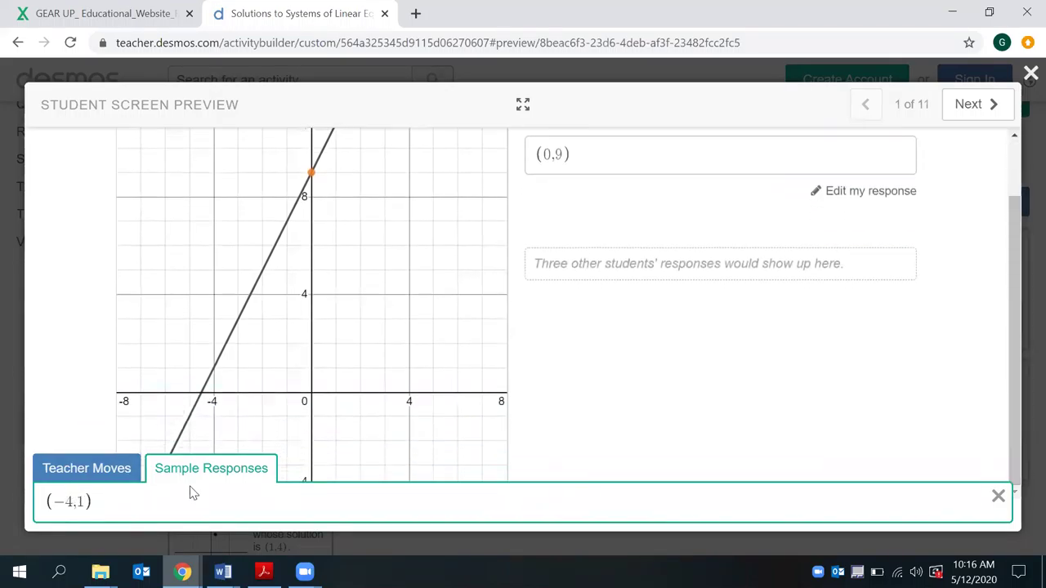
click(114, 468)
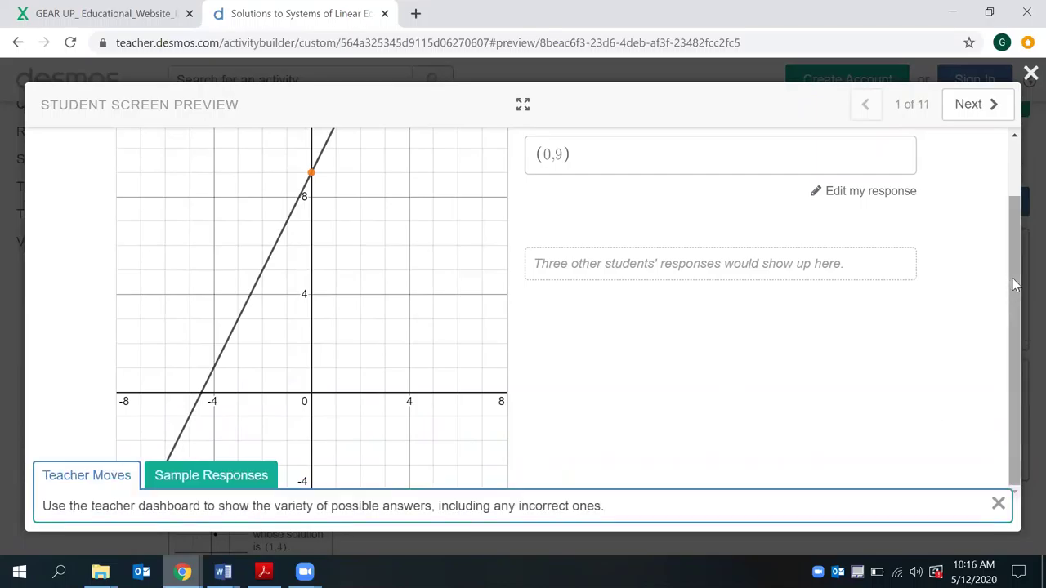
drag(1013, 284, 1018, 212)
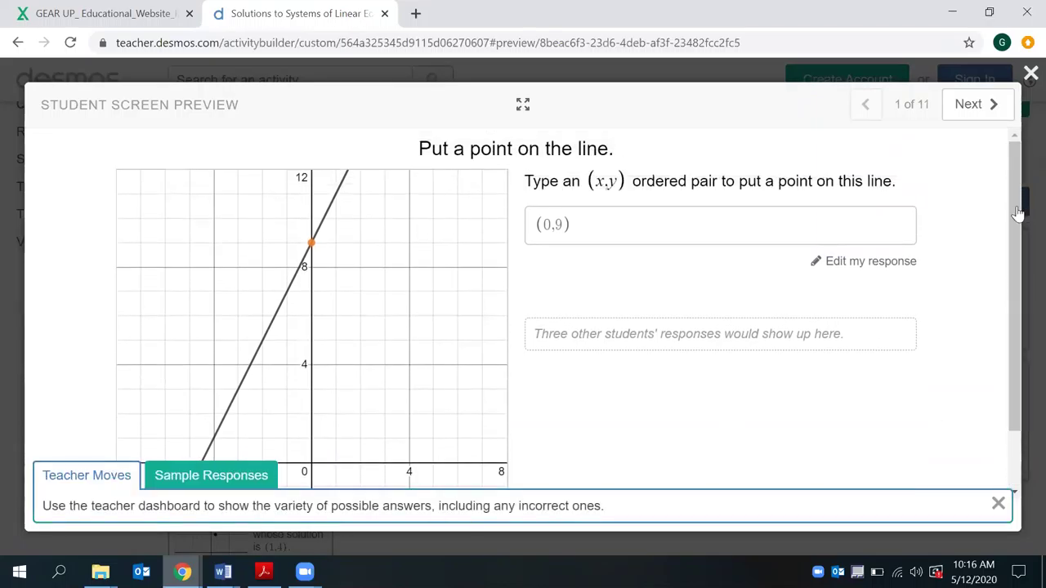
click(966, 105)
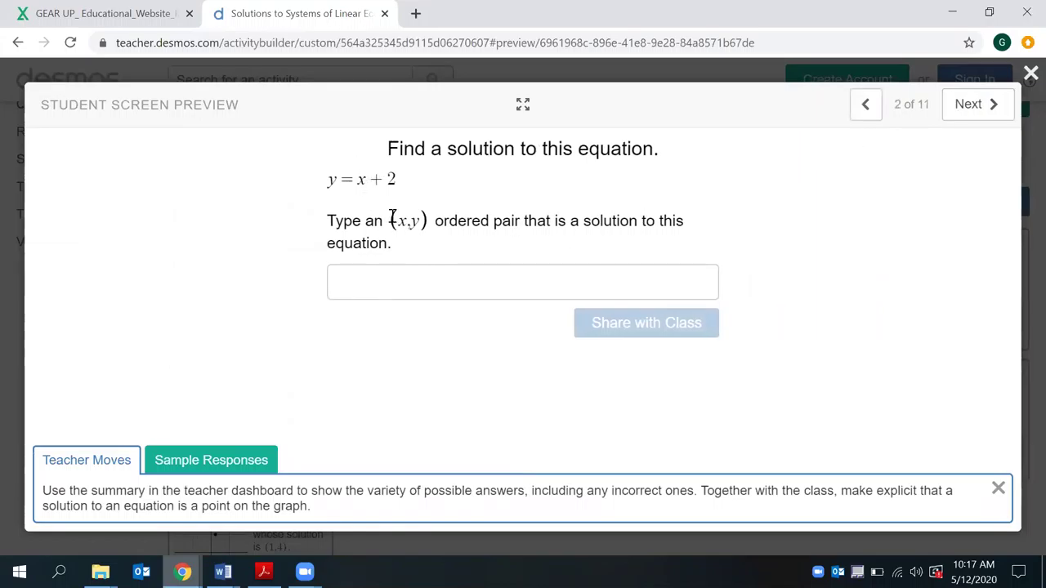
- Enter (0,2) as a point on y = x + 2, share it, and advance to screen 3
drag(393, 219, 418, 220)
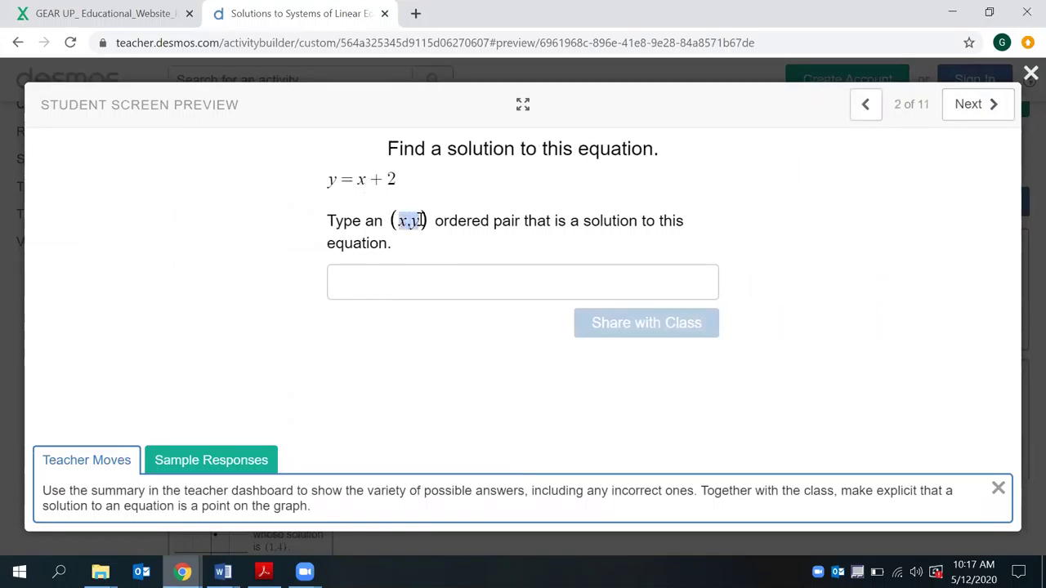
click(401, 242)
double_click(361, 180)
click(380, 286)
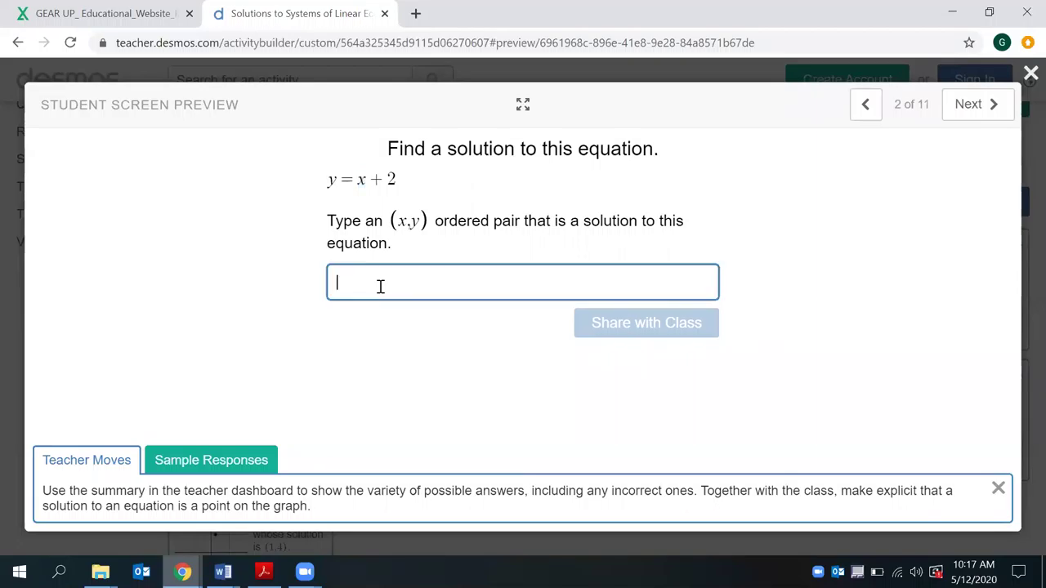
text((0)
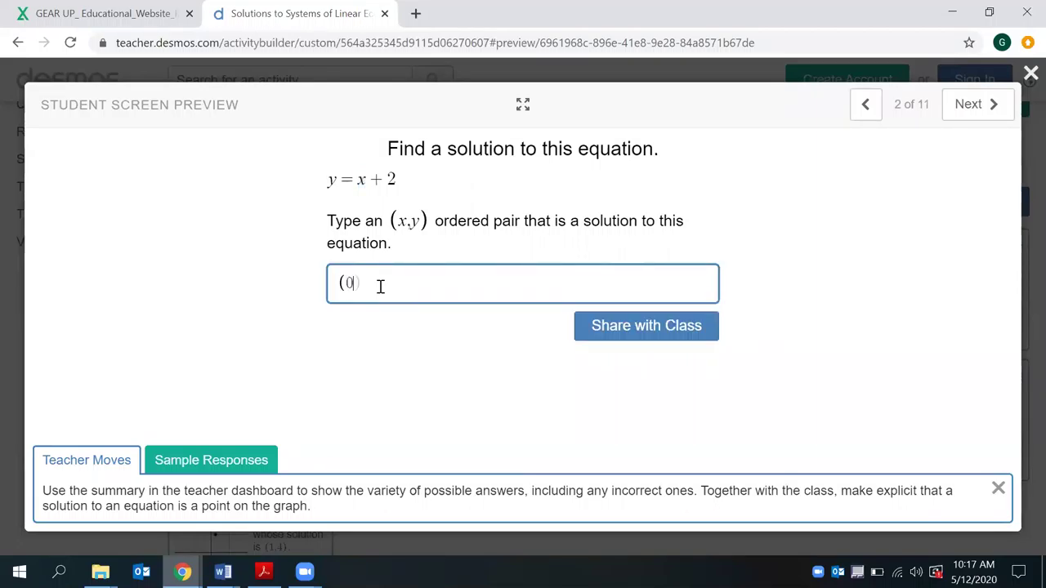
text(,2))
click(653, 330)
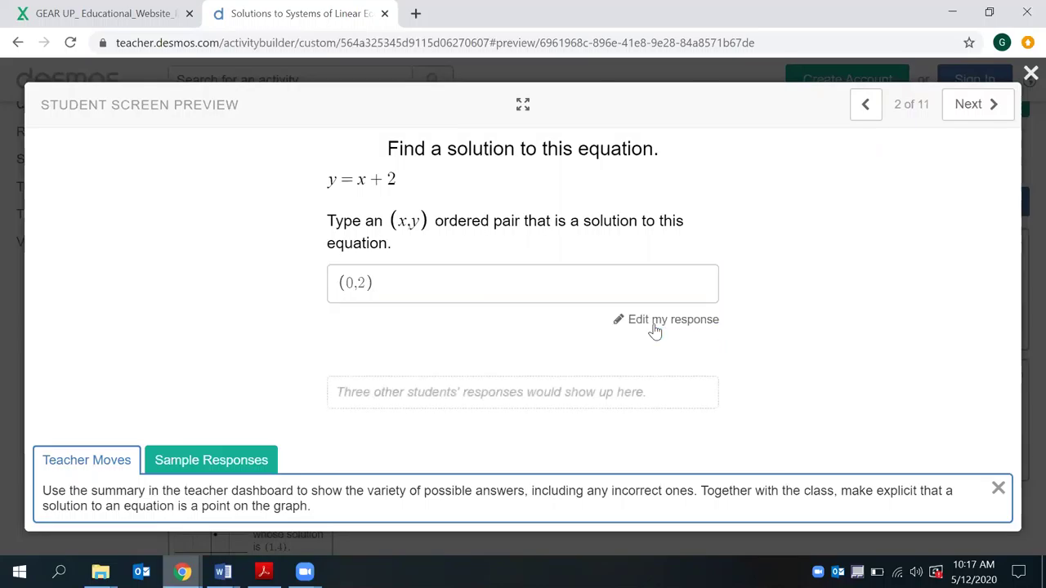
click(978, 104)
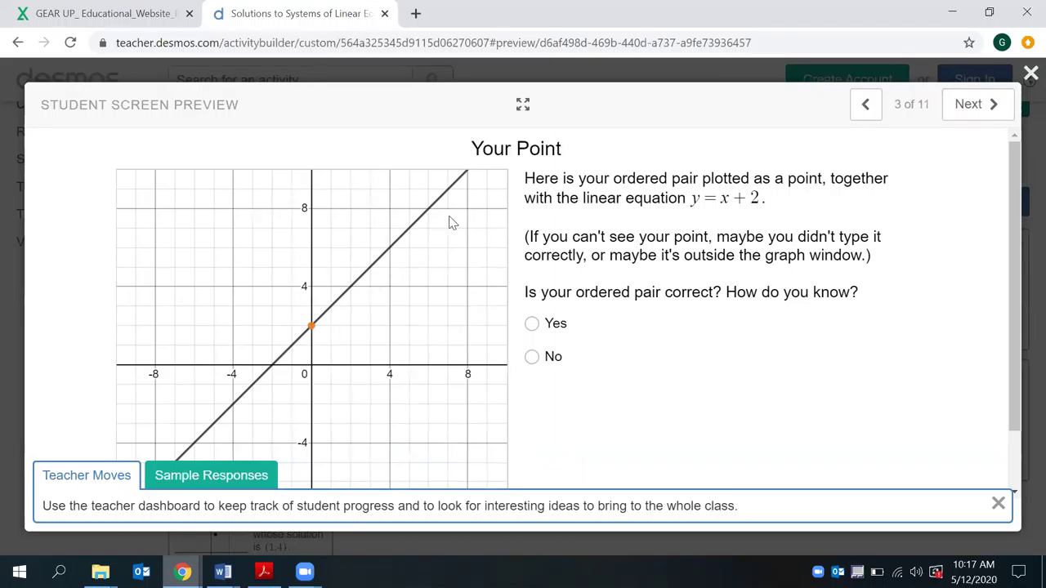
- Answer Yes that the point (0,2) lies on y = x + 2, then advance to screen 4
double_click(722, 198)
click(532, 324)
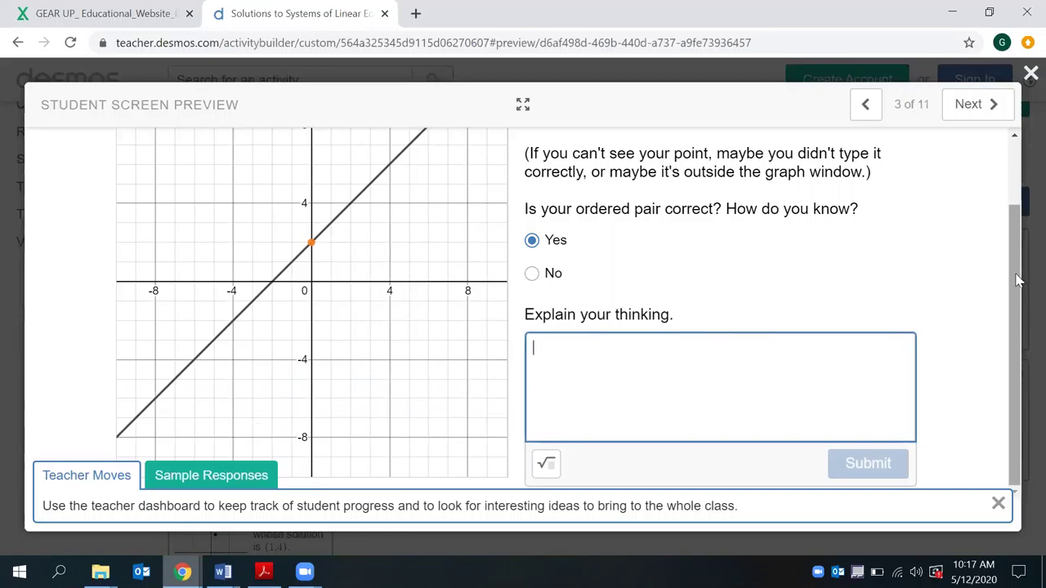
drag(1022, 281, 1020, 219)
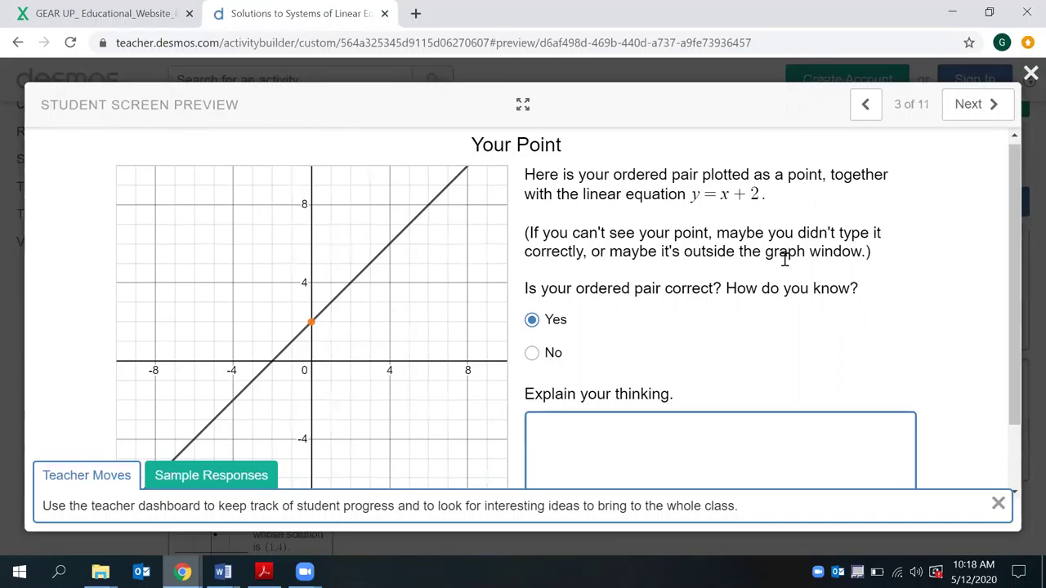
click(966, 113)
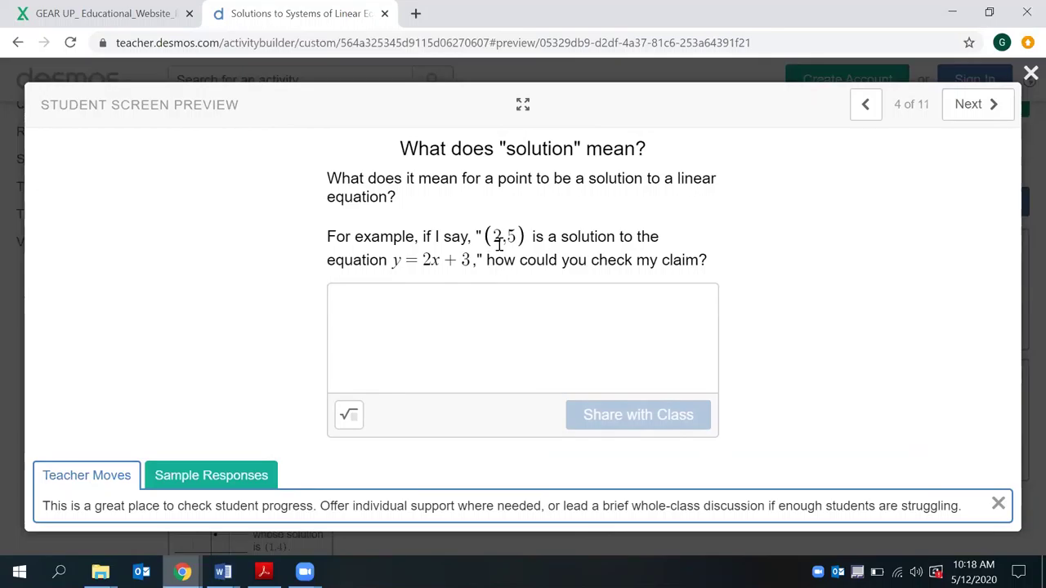
- Highlight the example point (2,5), click into the response box, and advance to screen 5
drag(495, 237, 512, 237)
click(495, 237)
drag(495, 237, 513, 237)
click(433, 261)
double_click(494, 236)
double_click(512, 236)
click(799, 327)
click(677, 361)
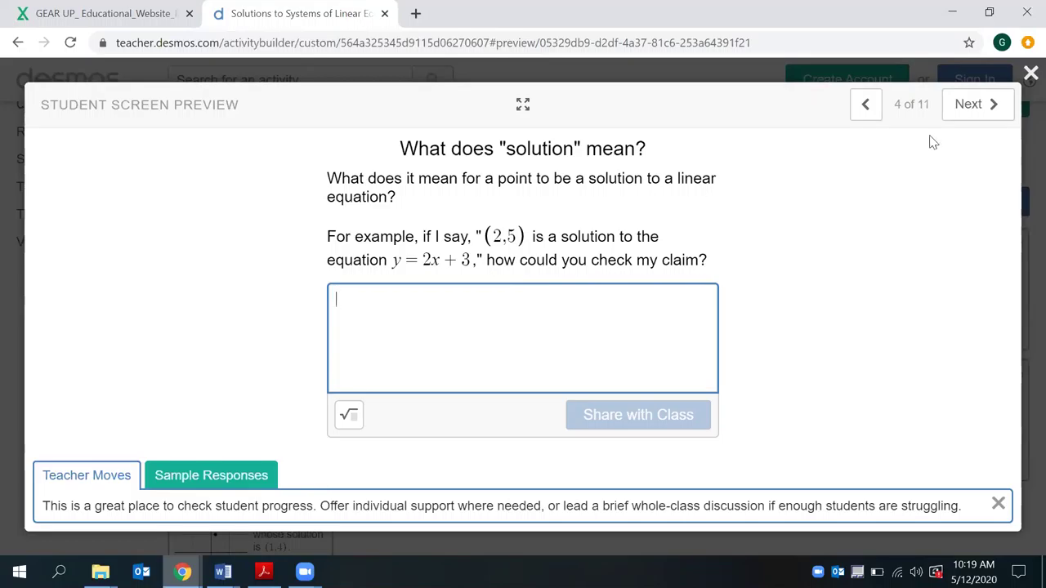
click(966, 106)
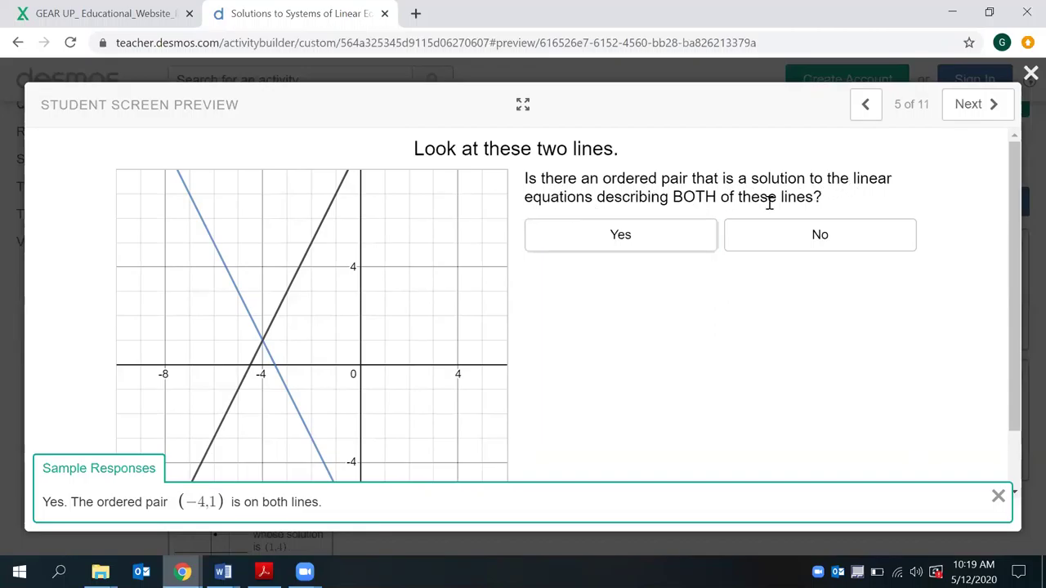
- Show the two lines' intersection at (−4, 1) and answer Yes on screen 5
click(261, 347)
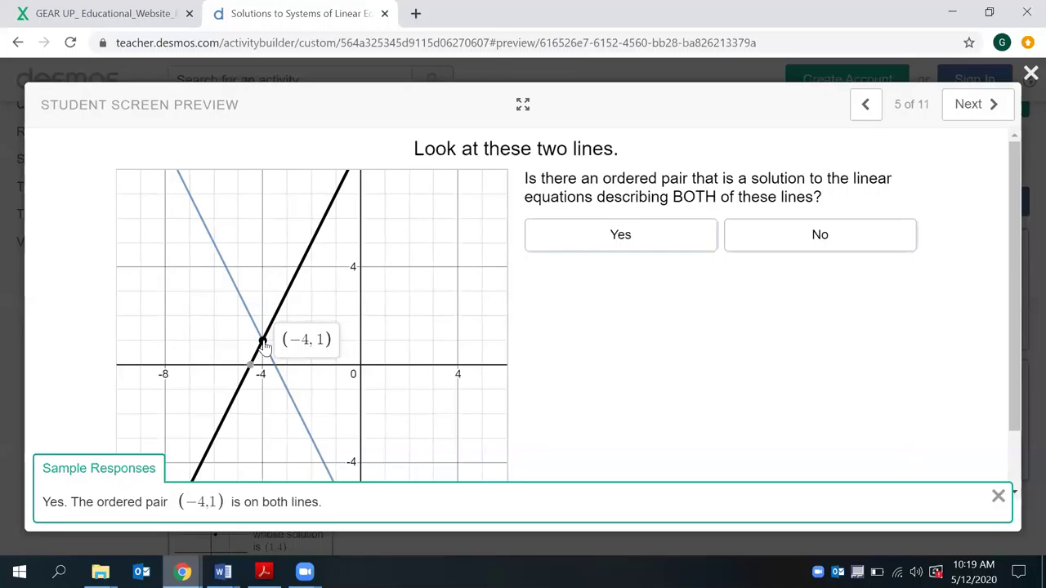
click(593, 235)
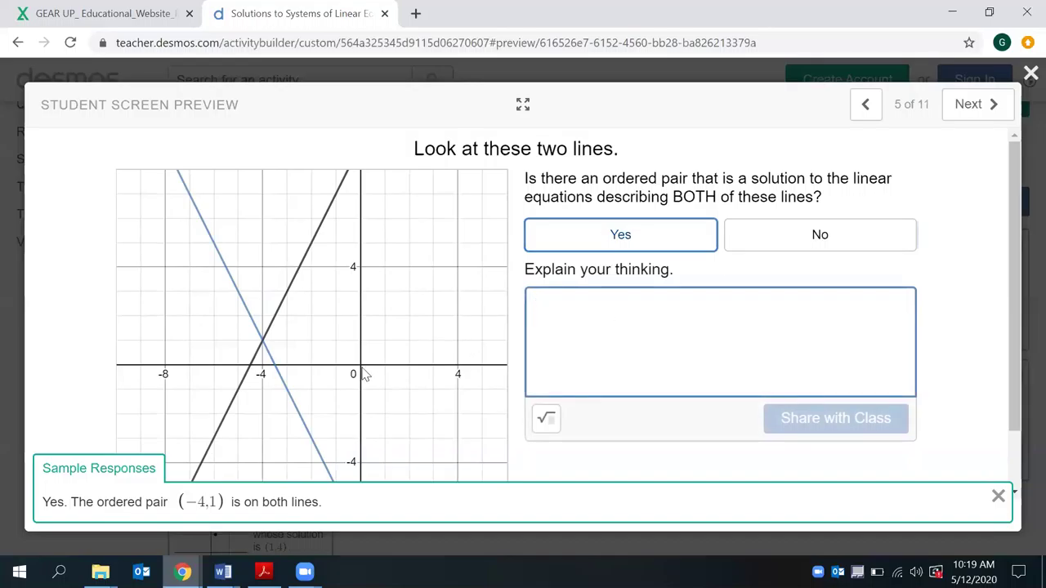
click(262, 343)
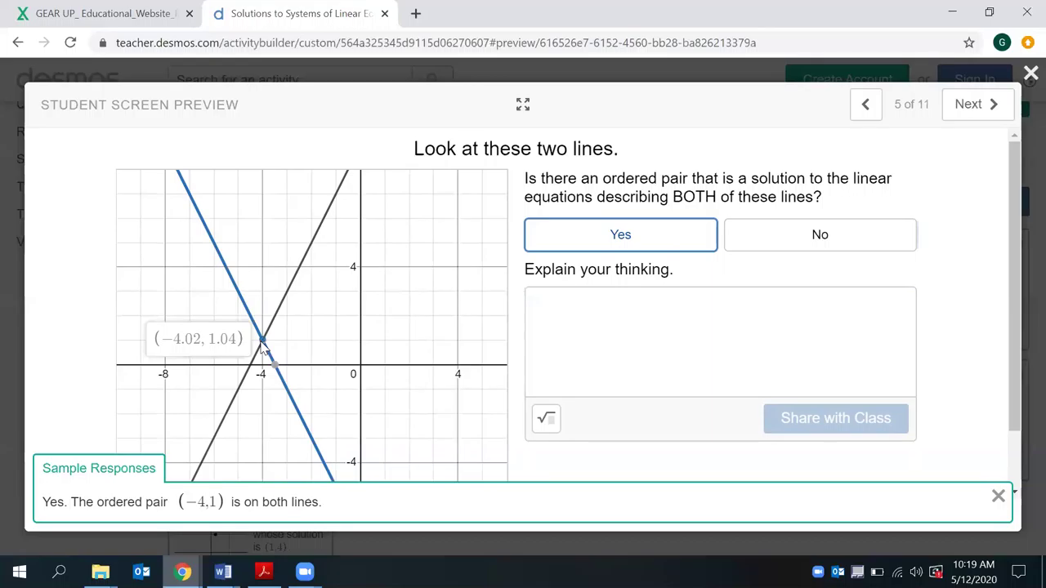
click(261, 345)
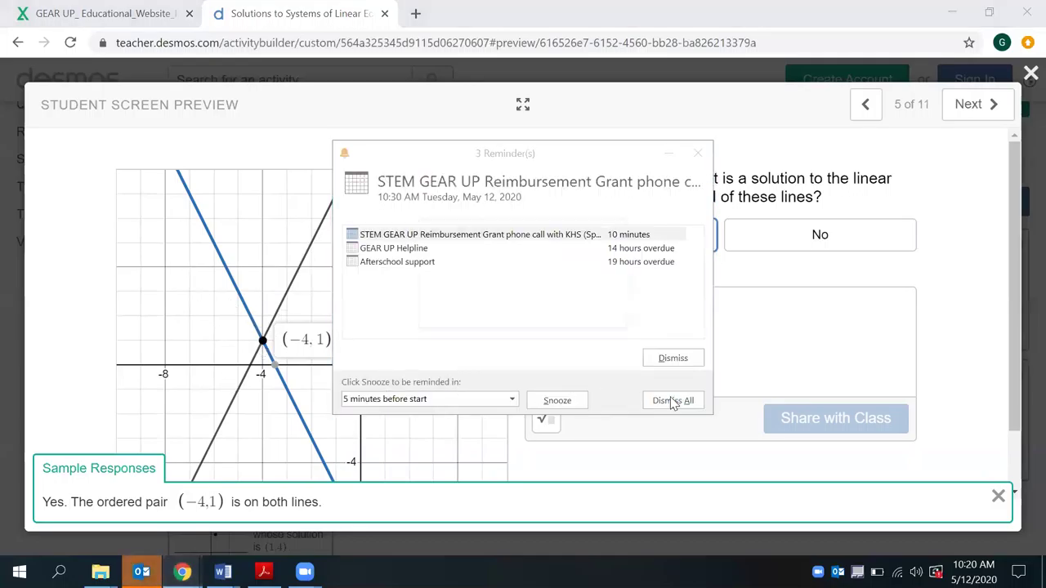
- Dismiss all pending Outlook reminders and advance the preview to screen 6
click(664, 401)
click(493, 318)
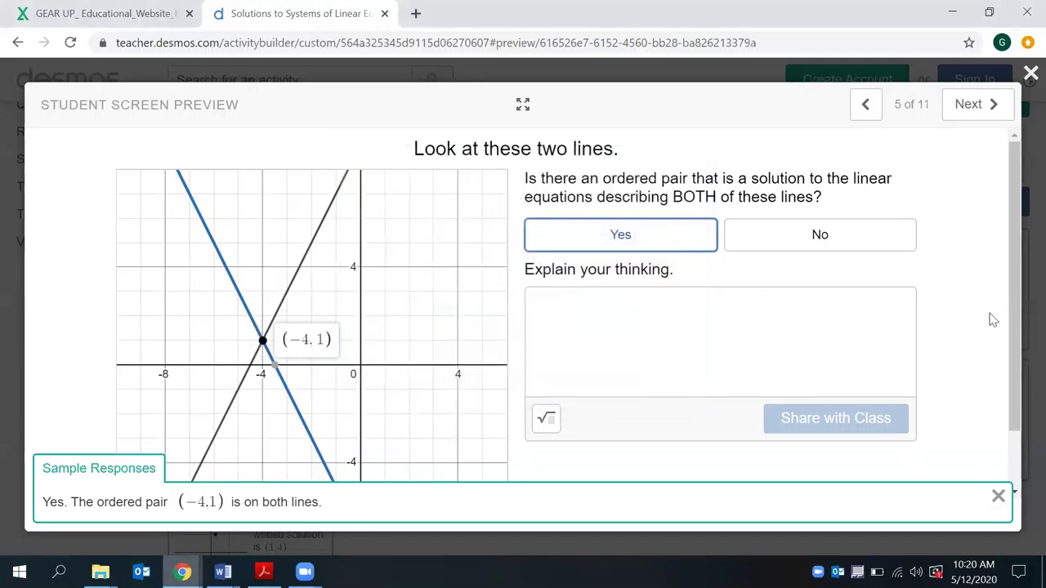
click(973, 106)
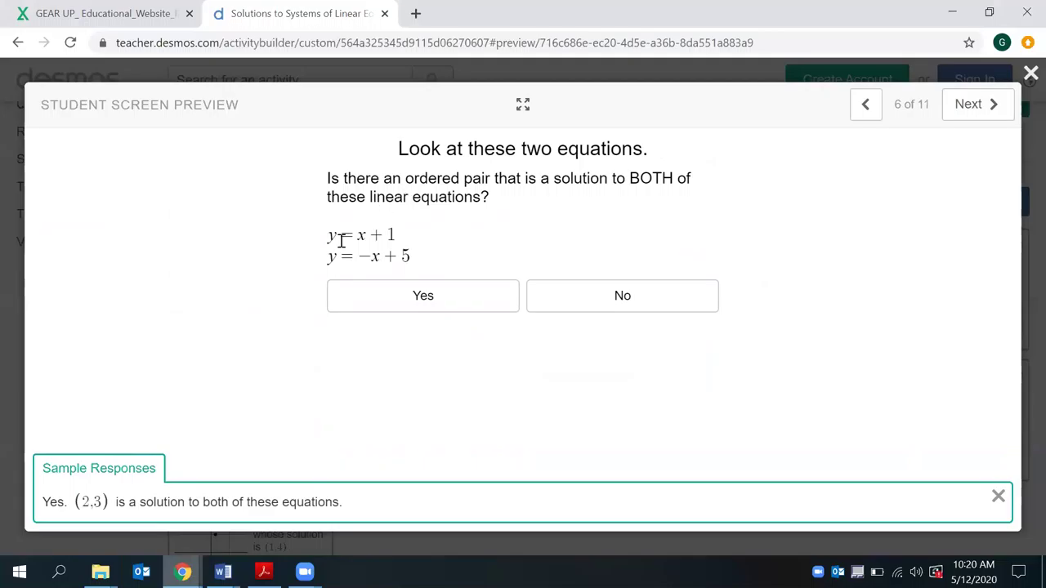
- Highlight parts of y = x + 1, answer Yes on screen 6, and advance to screen 7
drag(358, 235, 394, 233)
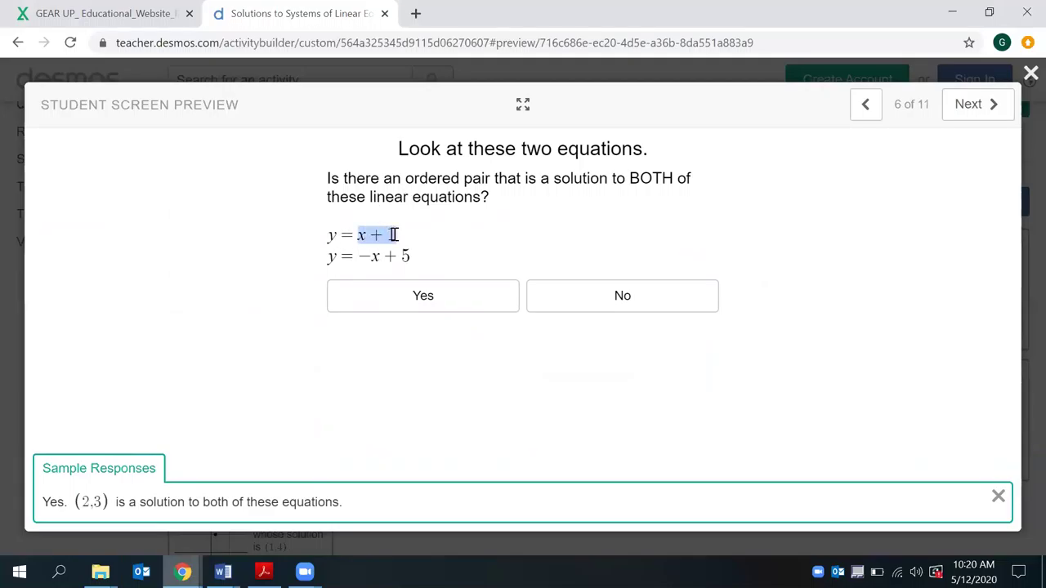
drag(339, 259, 325, 266)
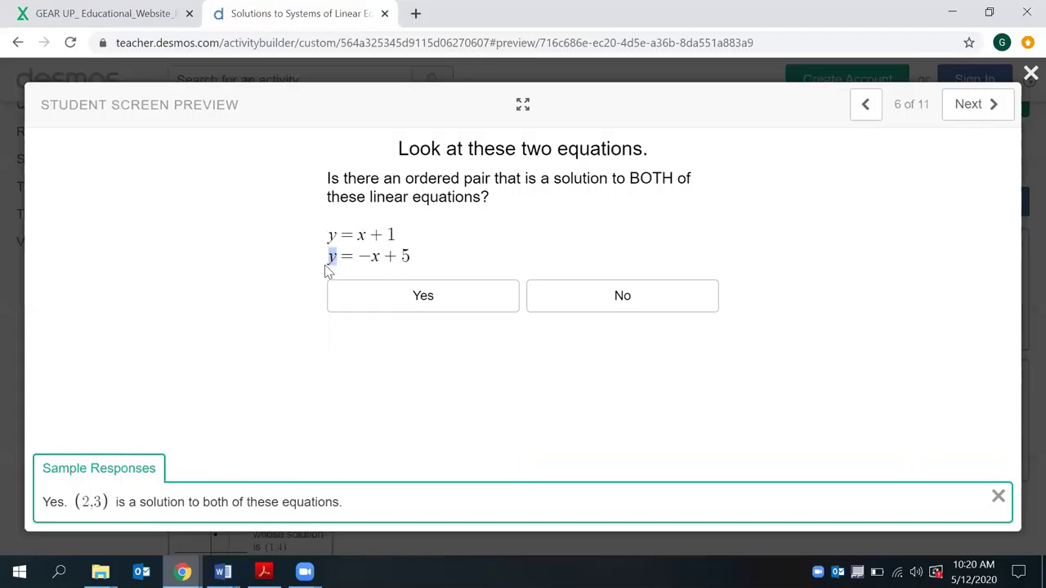
click(302, 247)
click(482, 299)
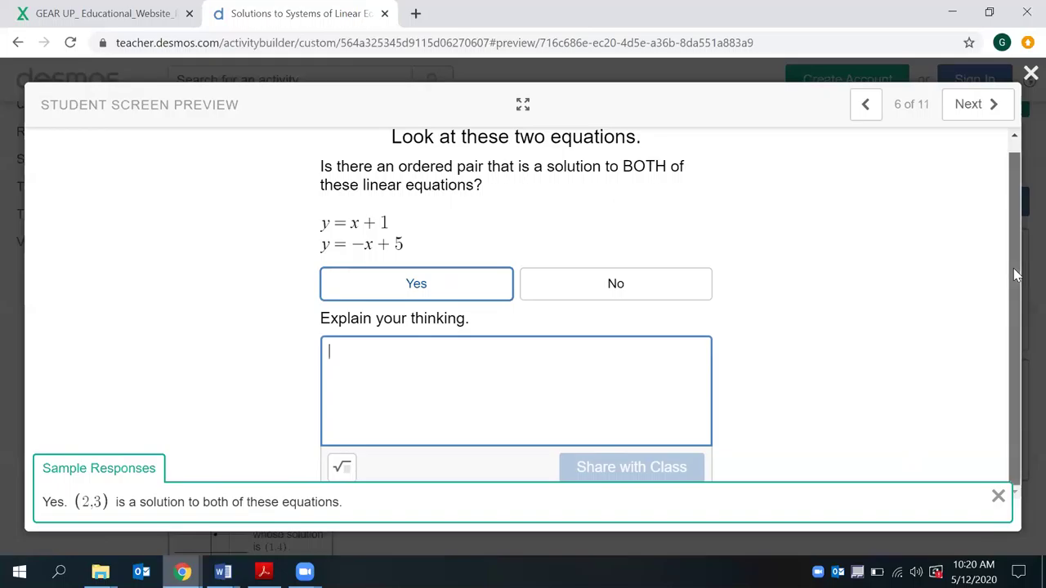
click(972, 104)
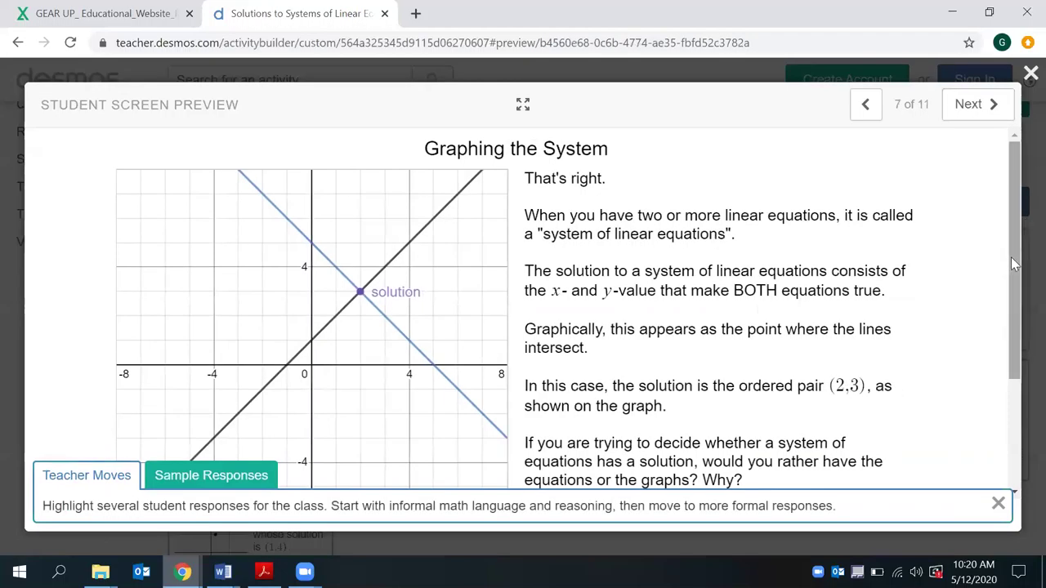
- Advance the preview from screen 7 through screen 8, Try It, and screen 9 to screen 10
mouse_move(1011, 257)
mouse_down()
mouse_move(1022, 343)
mouse_move(1027, 262)
mouse_up()
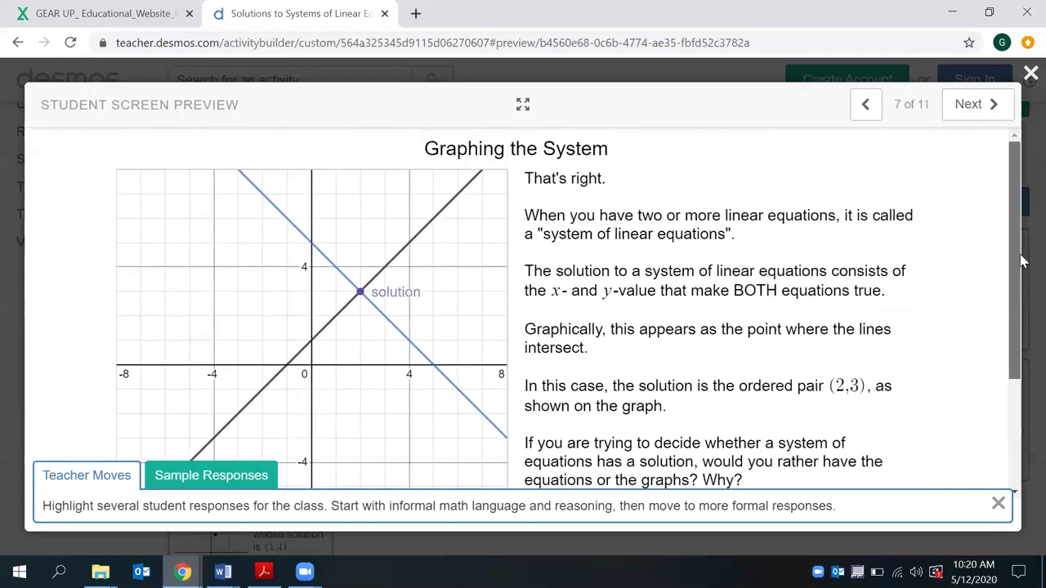
click(980, 104)
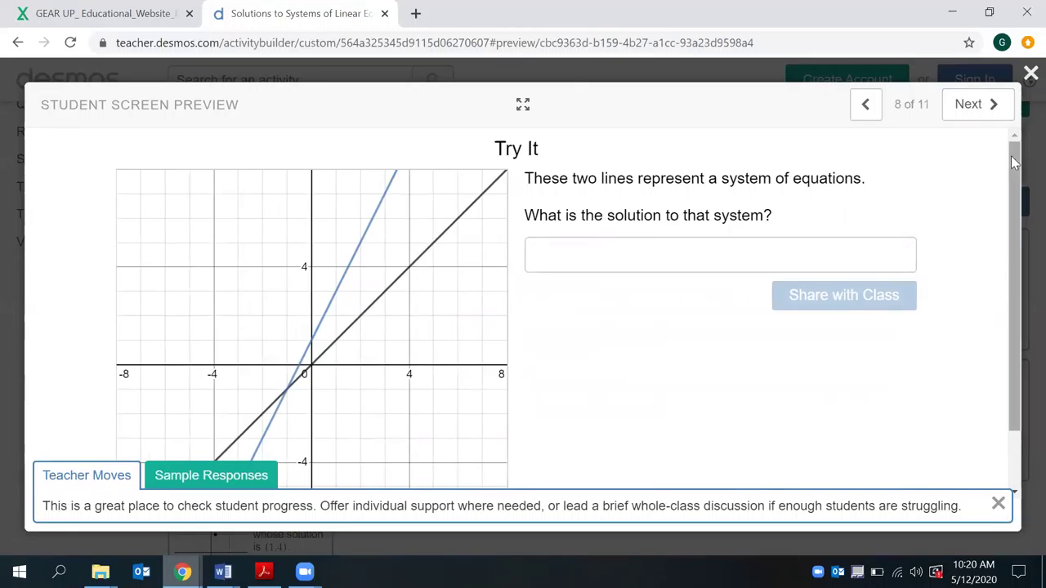
mouse_move(1010, 155)
mouse_down()
mouse_move(1020, 225)
mouse_move(1019, 149)
mouse_up()
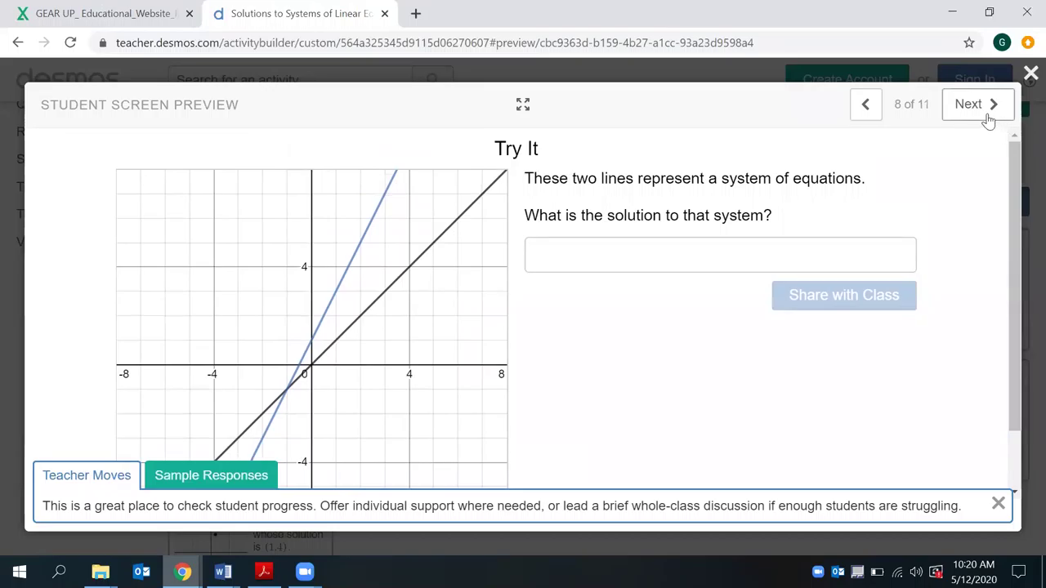
click(989, 121)
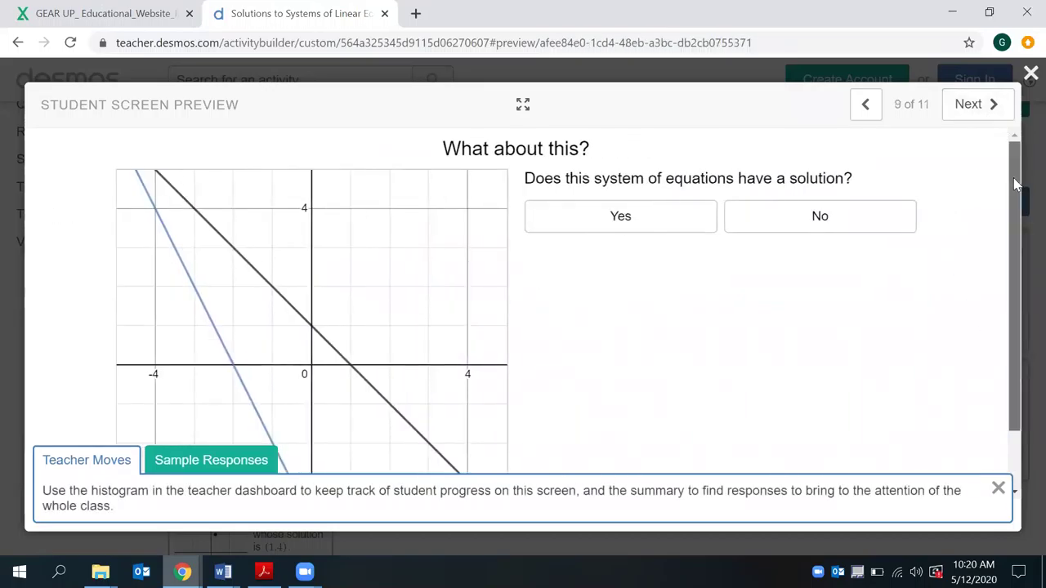
drag(1016, 184, 1013, 149)
click(965, 104)
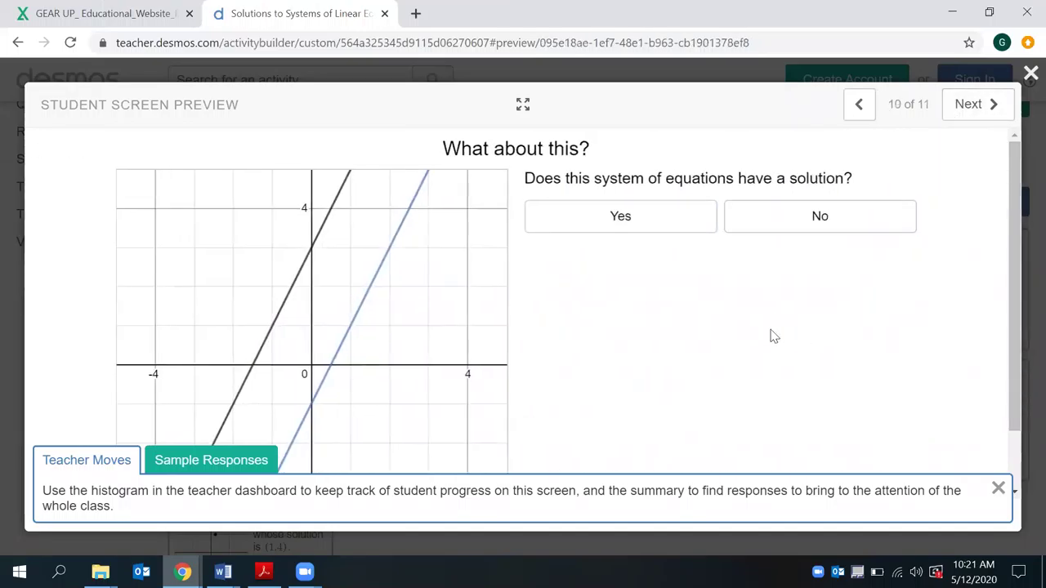
- Reach the final Extension screen, 11 of 11, then close the student preview
click(969, 106)
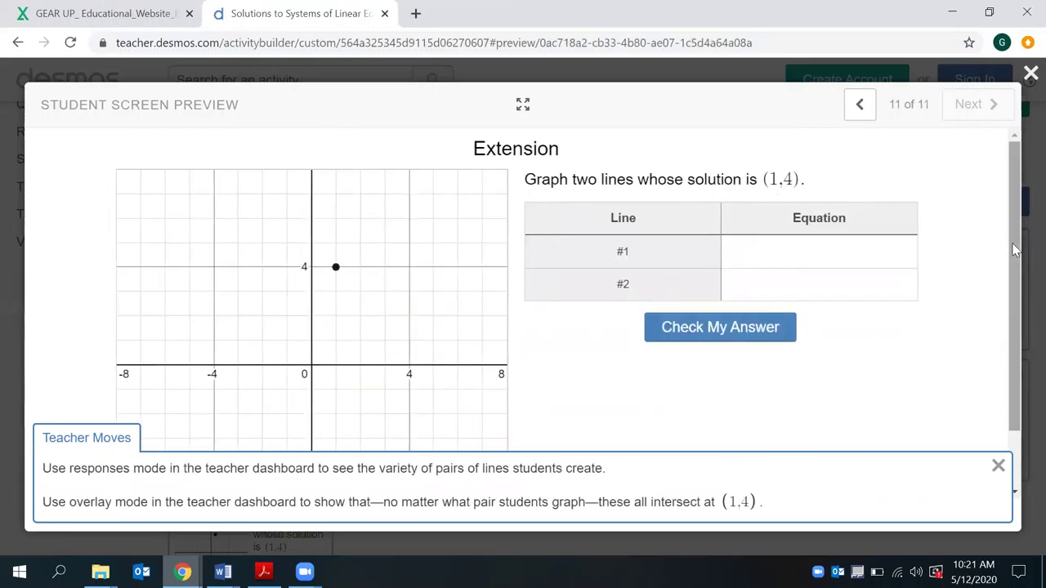
drag(1013, 250, 1026, 216)
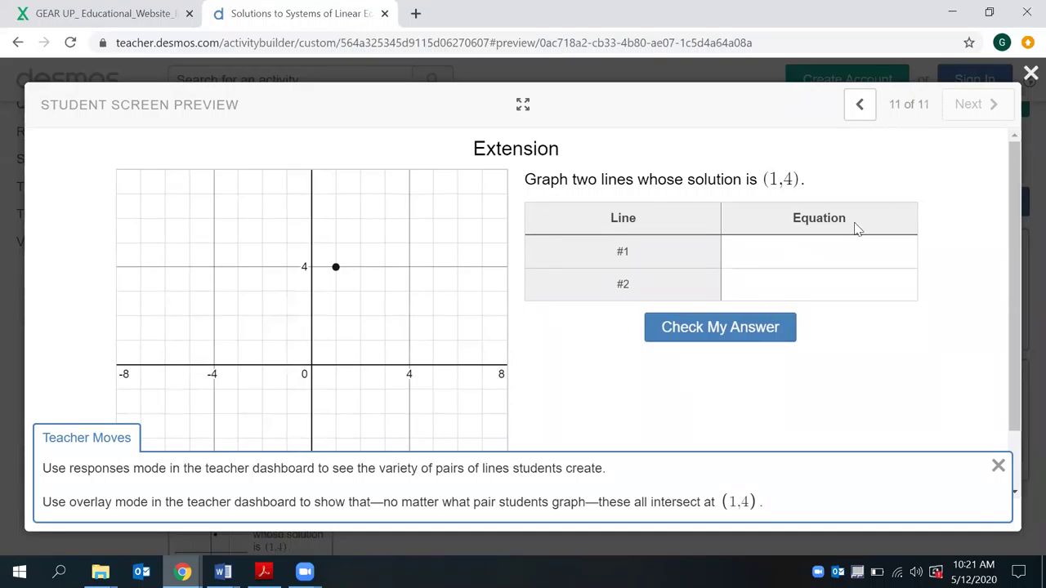
click(1028, 78)
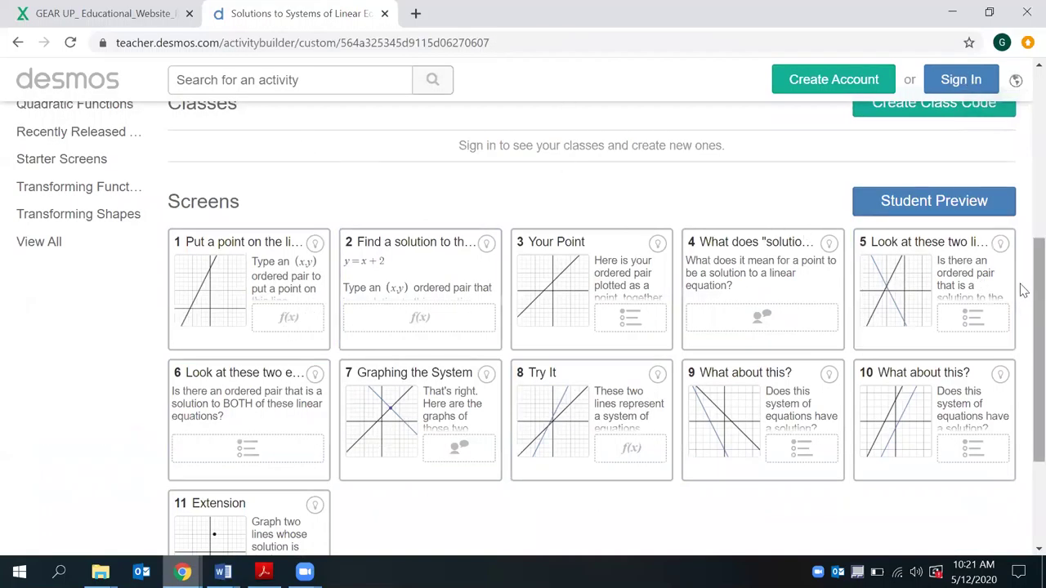
- Scroll back to the top of the Solutions to Systems of Linear Equations activity page
drag(1021, 292, 1023, 108)
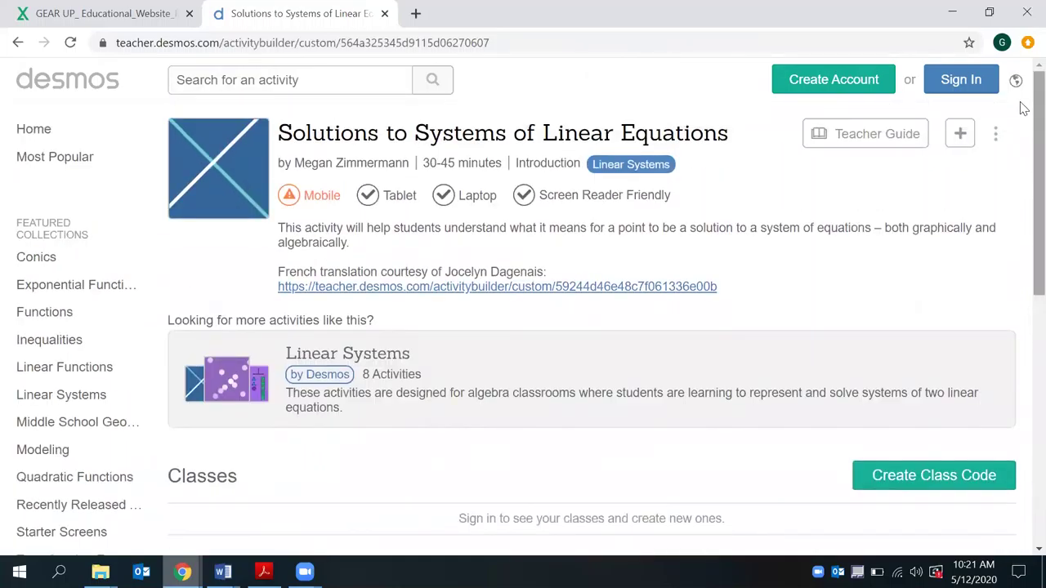